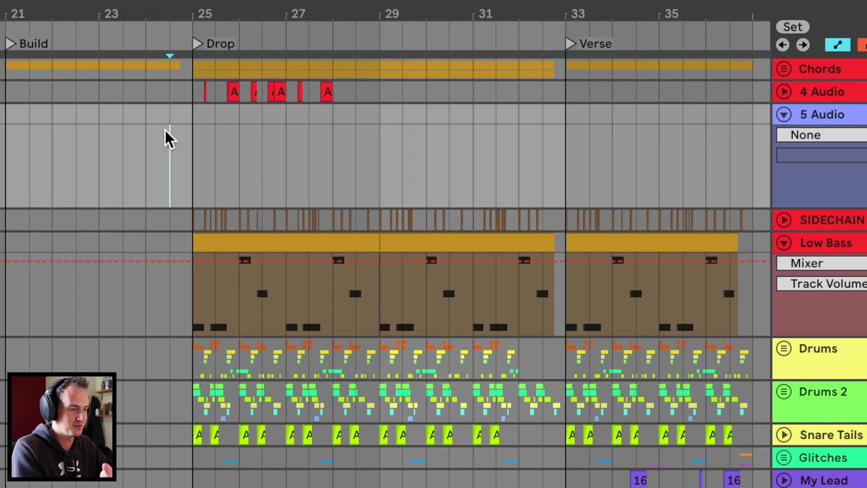
# Solo the Chords group, unfold its tracks, and play the drop from bar 25
pyautogui.press('space')
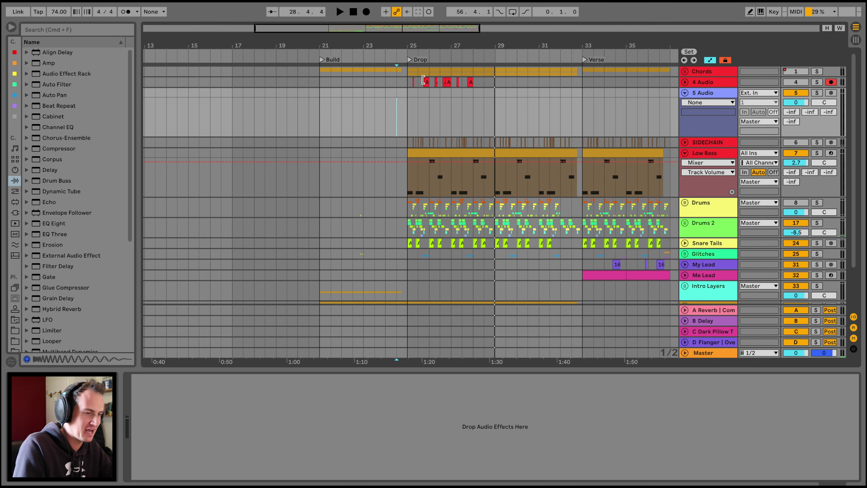
pyautogui.moveTo(443, 40); pyautogui.dragTo(444, 48)
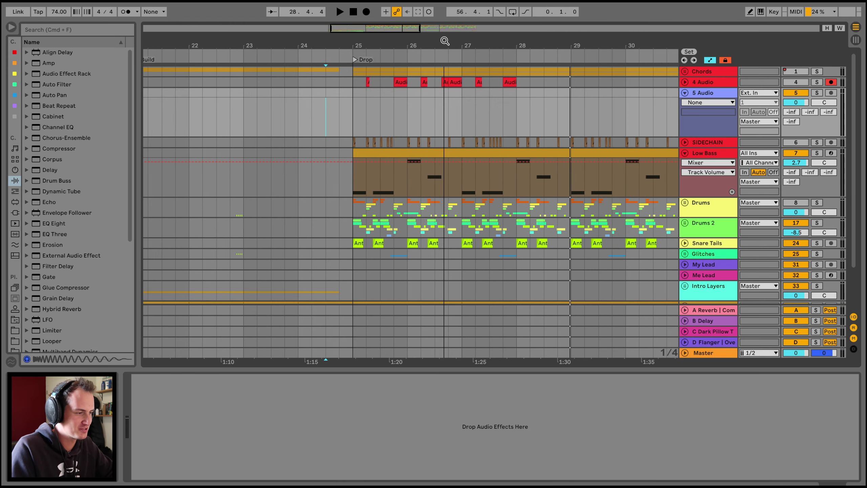
pyautogui.click(817, 72)
pyautogui.click(564, 72)
pyautogui.press('space')
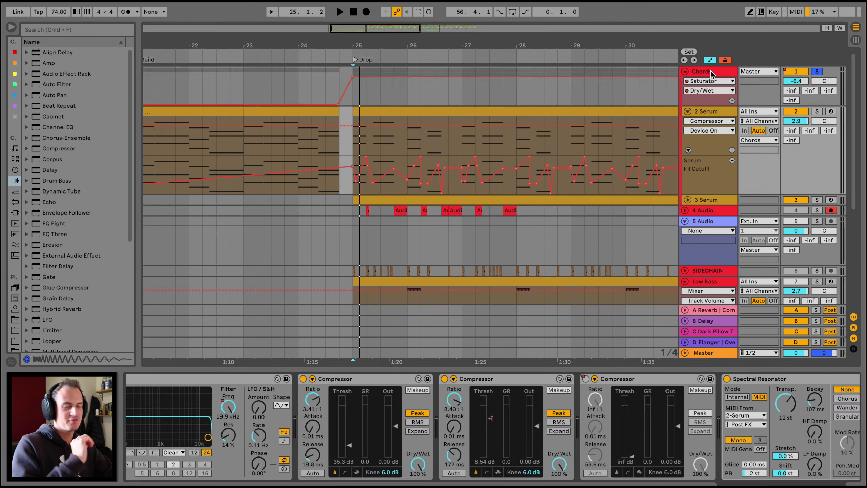
# Switch off the first two Compressors, with ratios 3.41:1 and 8.40:1, on the 2 Serum track
pyautogui.click(710, 71)
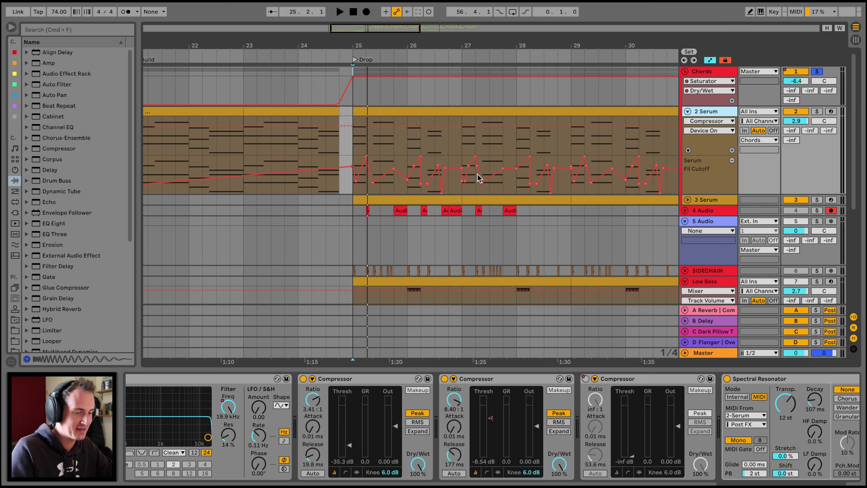
pyautogui.click(303, 378)
pyautogui.click(444, 379)
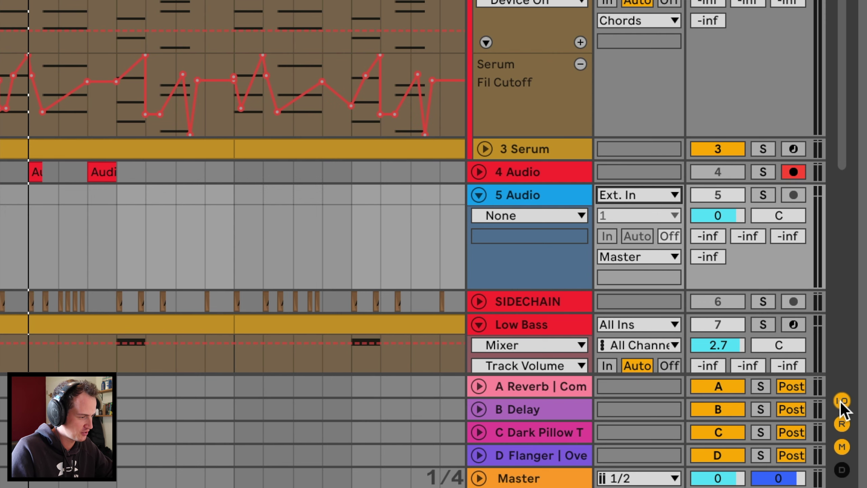
# Set the 5 Audio track's input to Resampling, arm it, and record the chords from bar 25
pyautogui.click(635, 195)
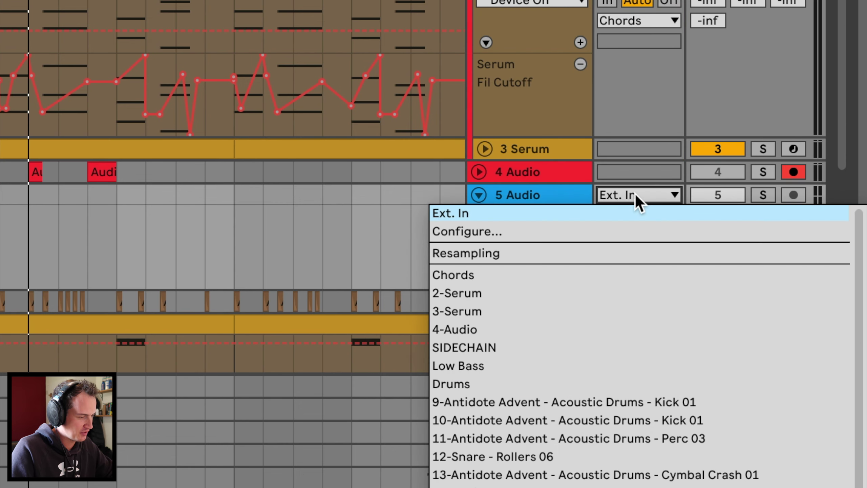
pyautogui.click(602, 260)
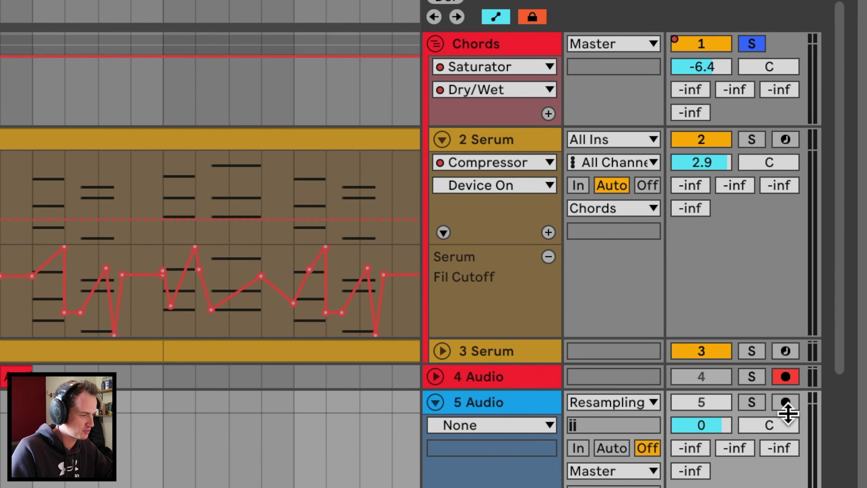
pyautogui.click(793, 198)
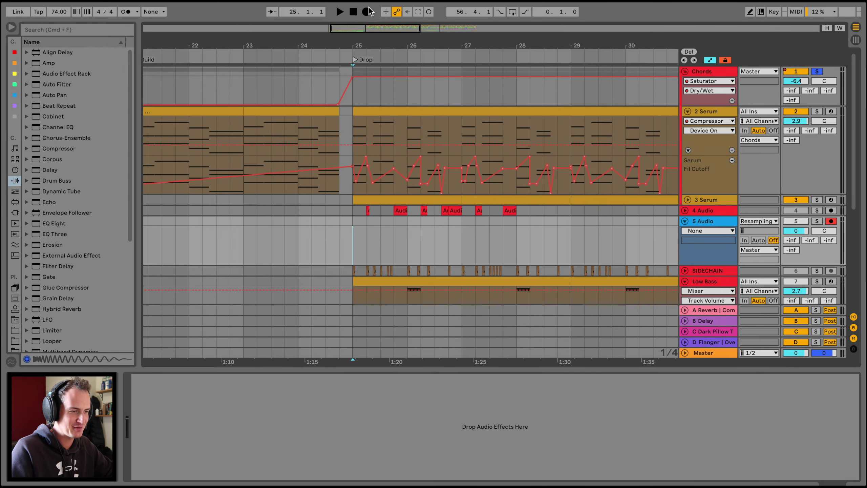
pyautogui.click(367, 12)
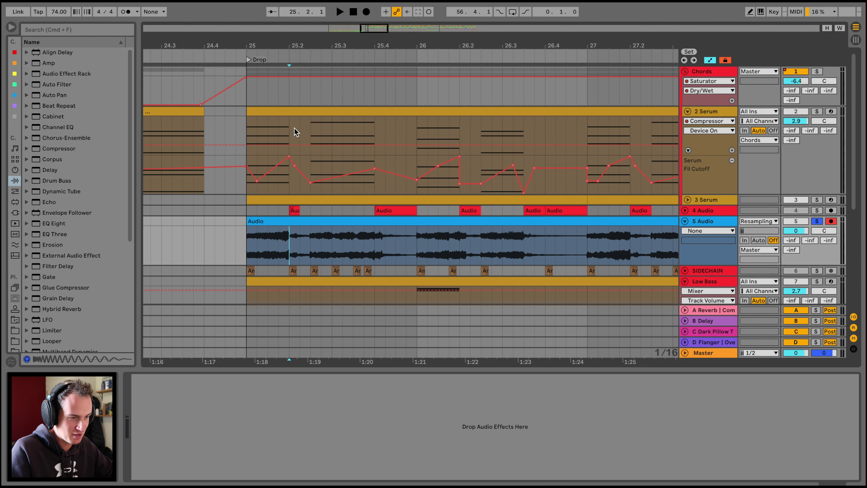
# Move the recorded clip on 5 Audio one beat later so it starts in the first chord gap at 25.2
pyautogui.moveTo(291, 229); pyautogui.dragTo(307, 116)
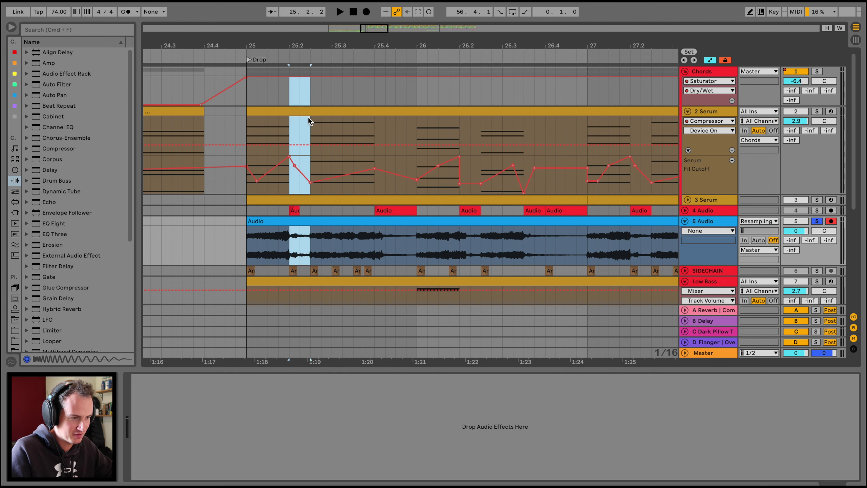
pyautogui.click(273, 221)
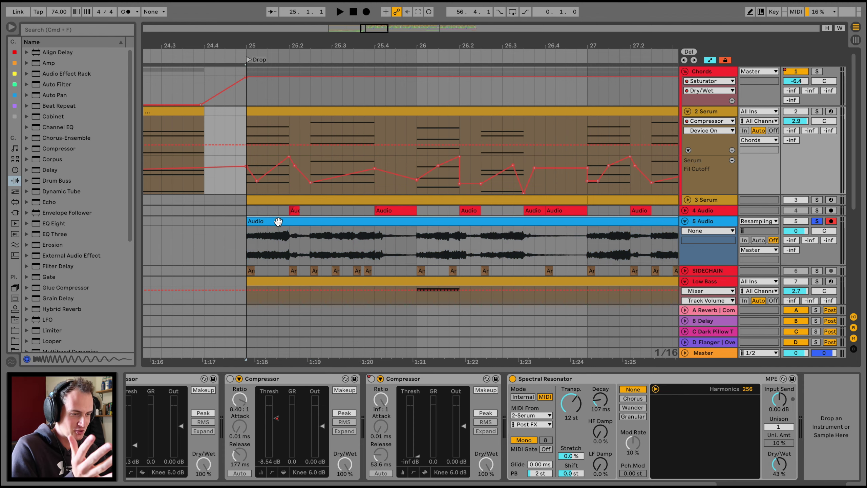
pyautogui.moveTo(208, 216); pyautogui.dragTo(235, 216)
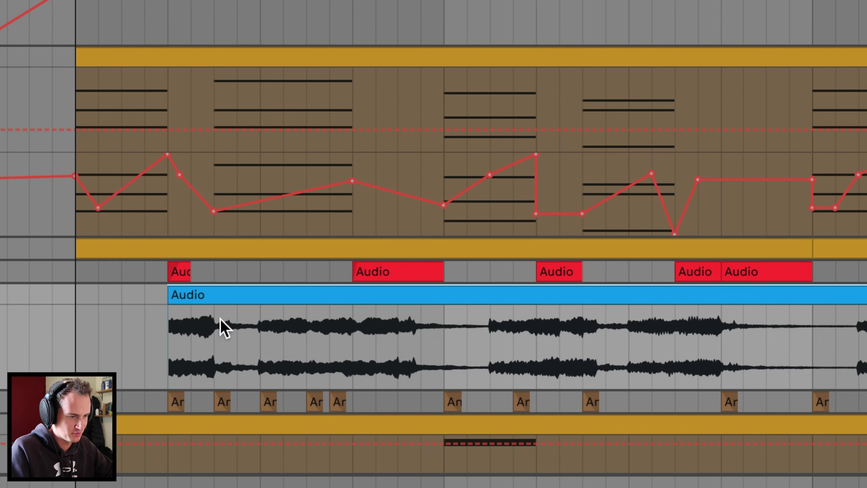
# Split the recorded clip where the second chord starts, shift the remainder to the gap at 25.4, and split it at bar 26
pyautogui.click(220, 321)
pyautogui.hotkey('ctrl', 'e')
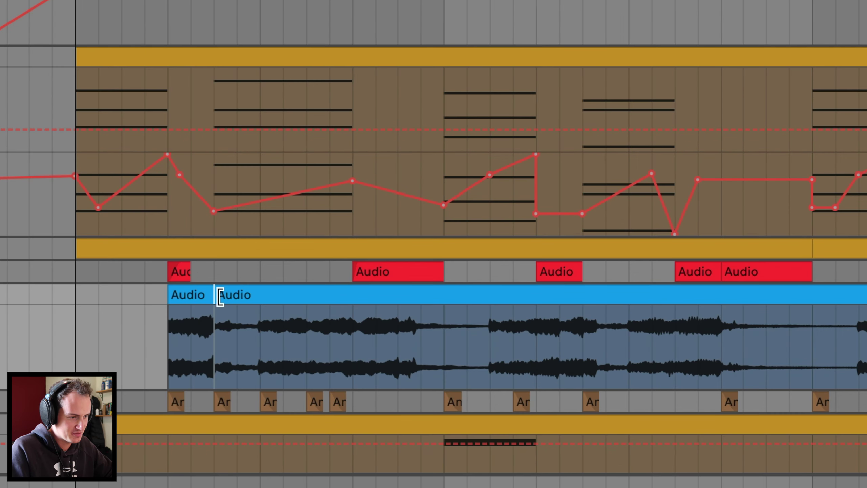
pyautogui.moveTo(217, 295); pyautogui.dragTo(353, 302)
pyautogui.click(436, 330)
pyautogui.hotkey('ctrl', 'e')
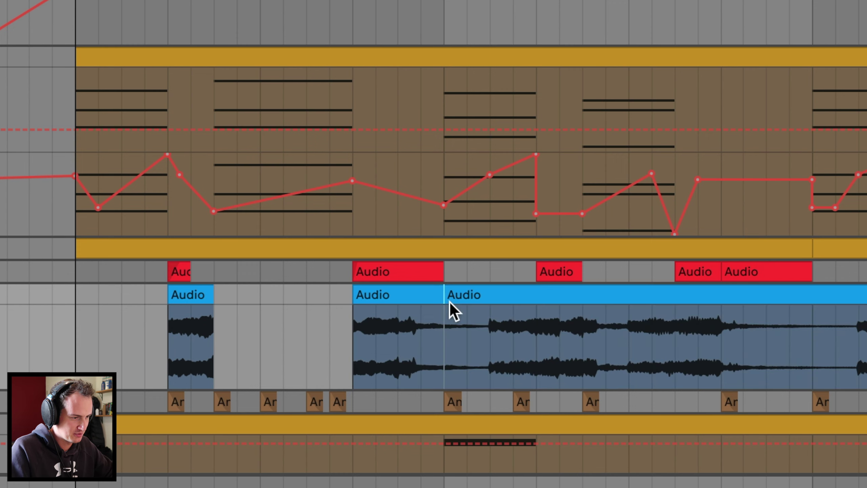
# Place further chopped pieces of the recording in the chord gaps at 26.2 and 26.3.3, splitting the audio at bar 27
pyautogui.moveTo(453, 294); pyautogui.dragTo(528, 295)
pyautogui.moveTo(599, 300); pyautogui.dragTo(664, 300)
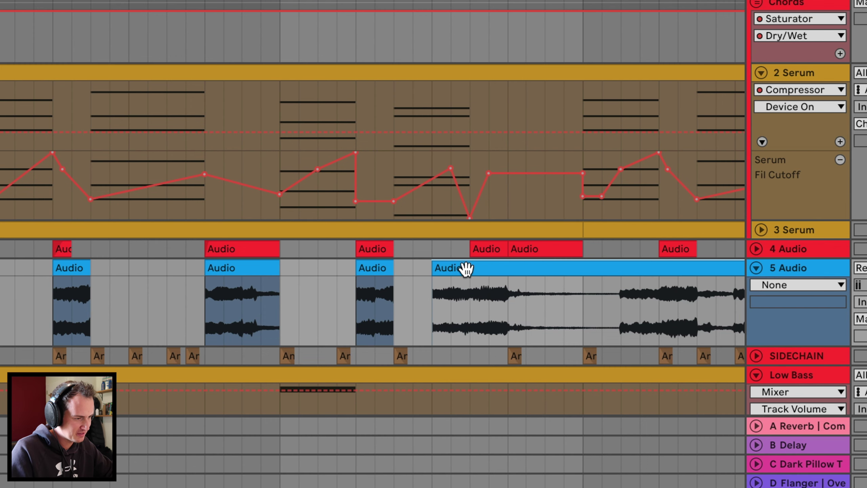
pyautogui.moveTo(466, 269); pyautogui.dragTo(507, 270)
pyautogui.click(583, 297)
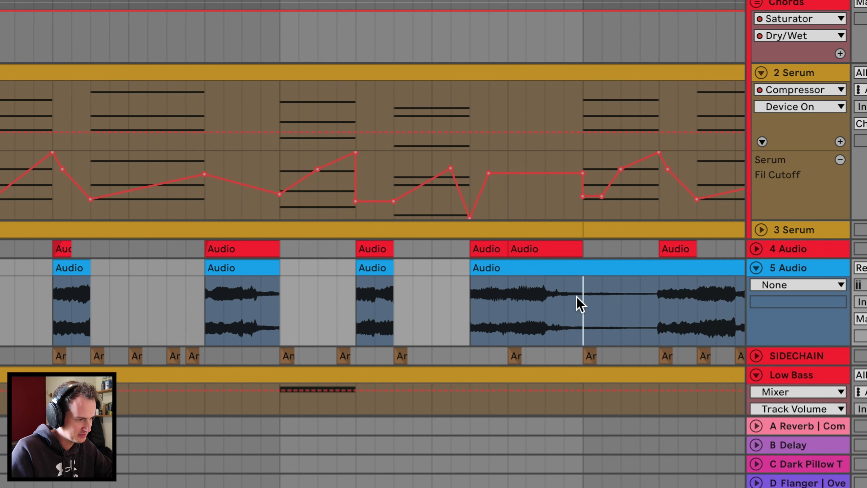
pyautogui.hotkey('ctrl', 'e')
# Move the audio remaining after bar 28 into the chord gap starting at 28.2
pyautogui.hscroll(10, 512, 296)
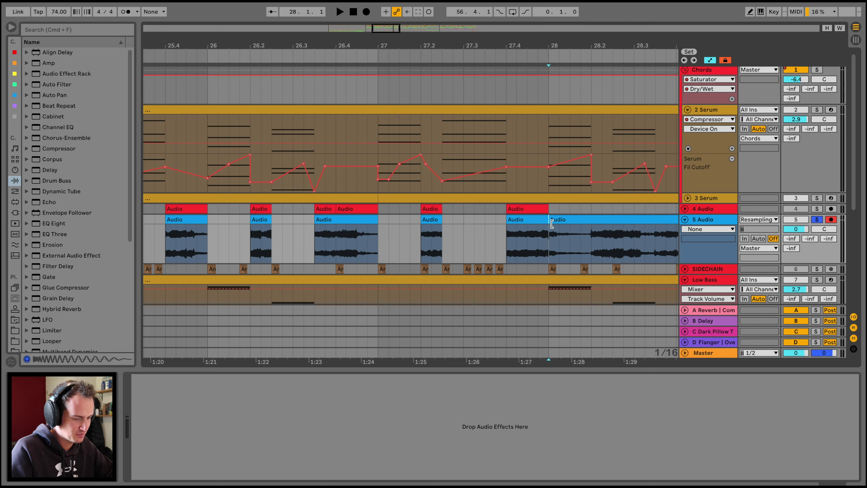
pyautogui.moveTo(552, 224); pyautogui.dragTo(590, 224)
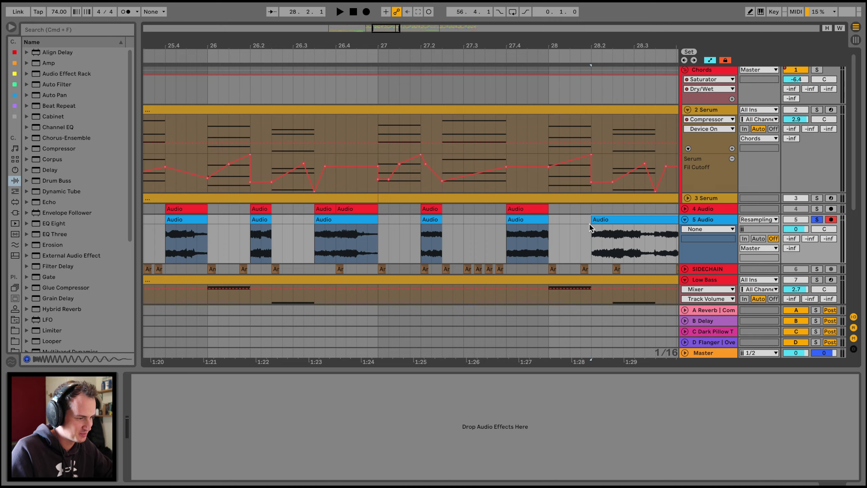
pyautogui.hscroll(4, 589, 224)
# Play the drop from bar 25 to hear the chopped resampled audio filling the chord gaps
pyautogui.hscroll(-10, 272, 216)
pyautogui.click(272, 215)
pyautogui.press('space')
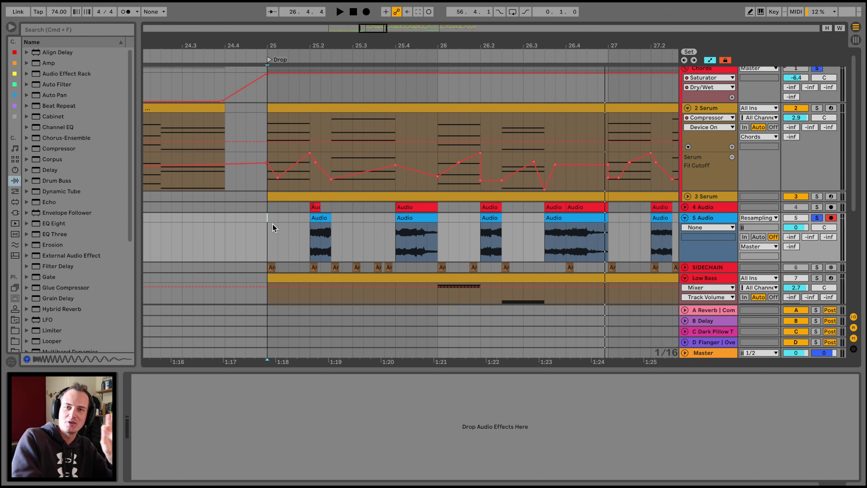
# Open the first chopped clip at 25.2 in a taller clip view and set its warp mode to Texture
pyautogui.click(318, 217)
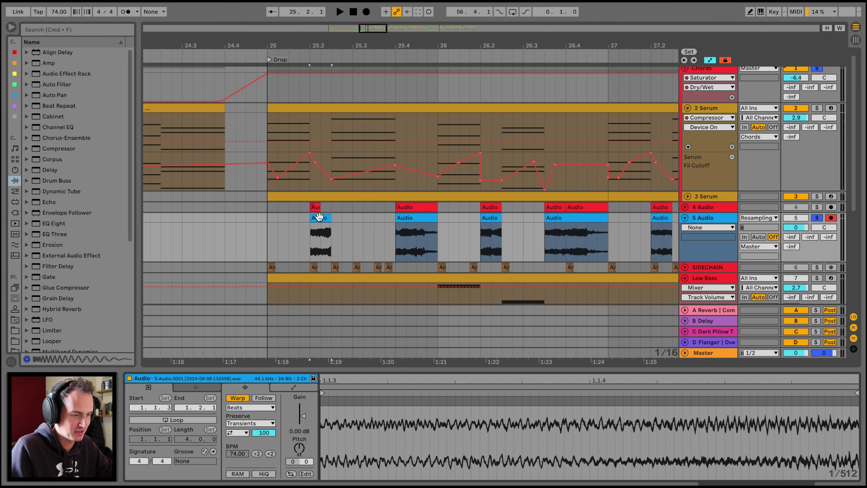
pyautogui.moveTo(434, 371); pyautogui.dragTo(433, 310)
pyautogui.click(342, 344)
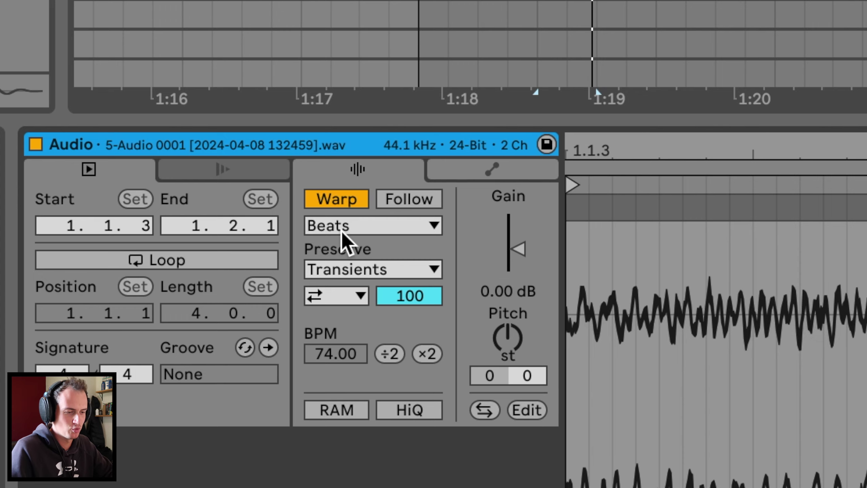
pyautogui.click(354, 229)
pyautogui.click(355, 297)
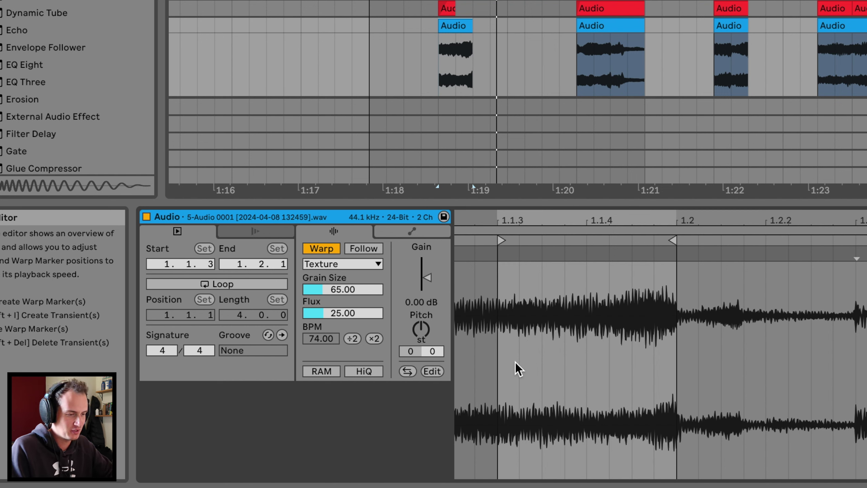
# Add two warp markers to the clip, stretch the second to the clip end at 1.2, and set the grain size to 61.13
pyautogui.doubleClick(559, 253)
pyautogui.doubleClick(581, 253)
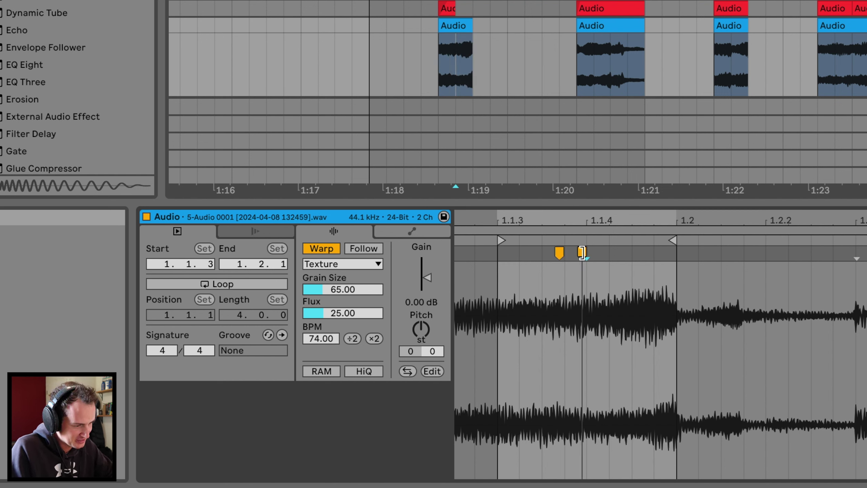
pyautogui.moveTo(581, 252); pyautogui.dragTo(676, 252)
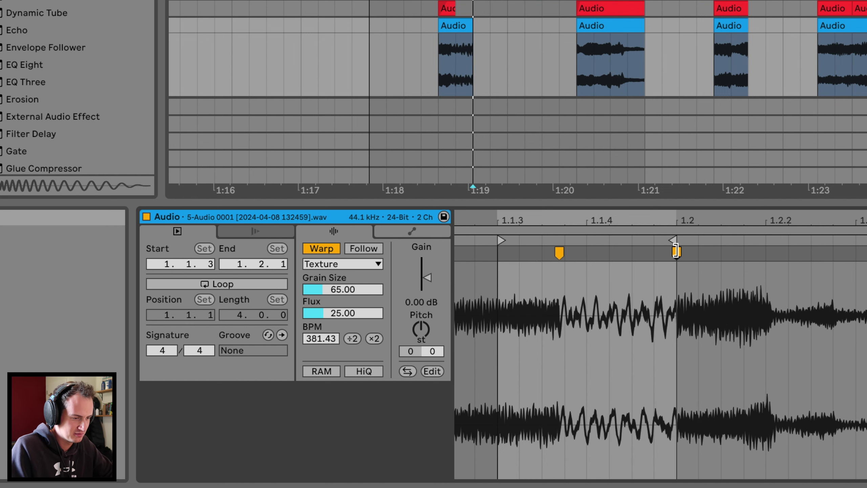
pyautogui.moveTo(311, 289)
pyautogui.mouseDown()
pyautogui.moveTo(310, 260)
pyautogui.moveTo(311, 289)
pyautogui.mouseUp()
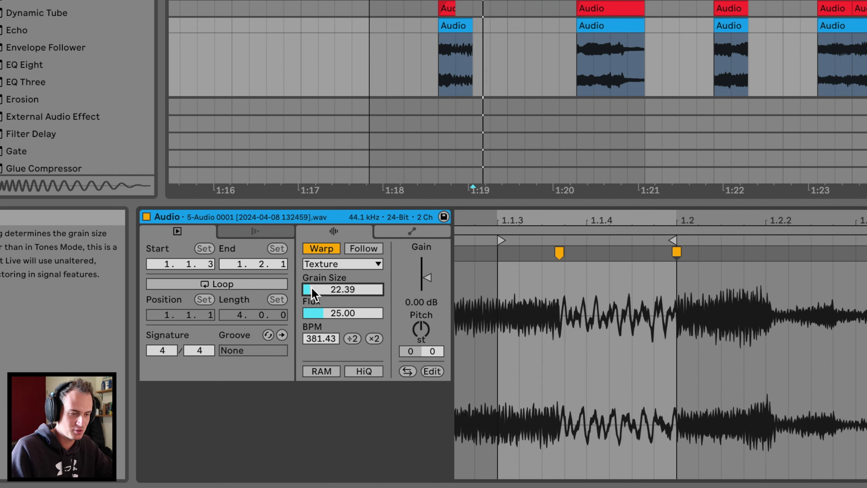
pyautogui.moveTo(311, 289); pyautogui.dragTo(311, 278)
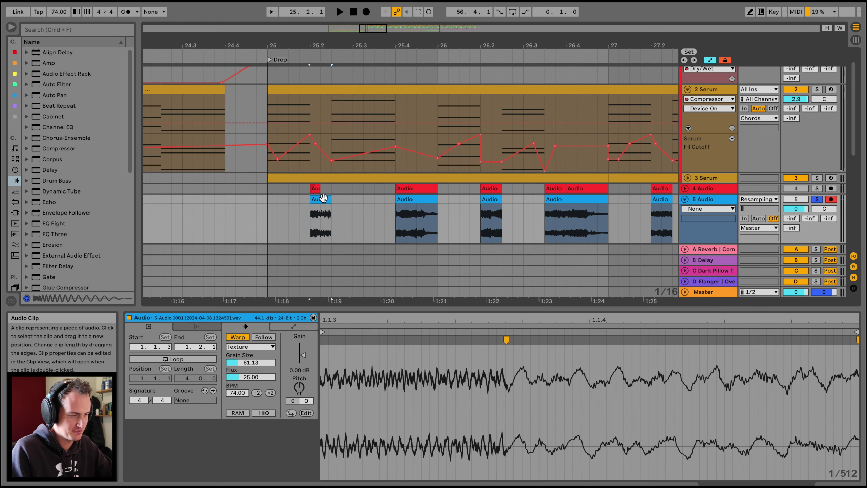
# Select the second chopped clip at 25.4 and set its warp mode to Texture
pyautogui.click(599, 25)
pyautogui.click(251, 347)
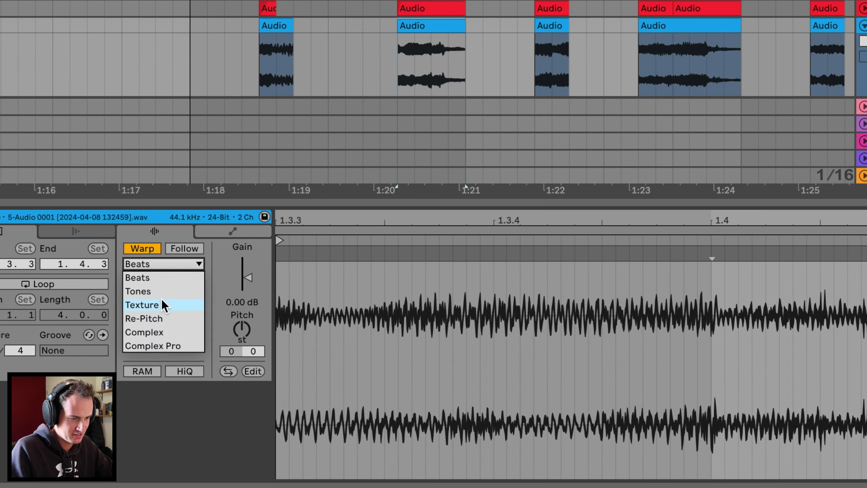
pyautogui.click(247, 370)
# Stretch the second clip's audio with warp markers up to its end at 1.4.3, and set the grain size to 69.29
pyautogui.press('-')
pyautogui.doubleClick(457, 253)
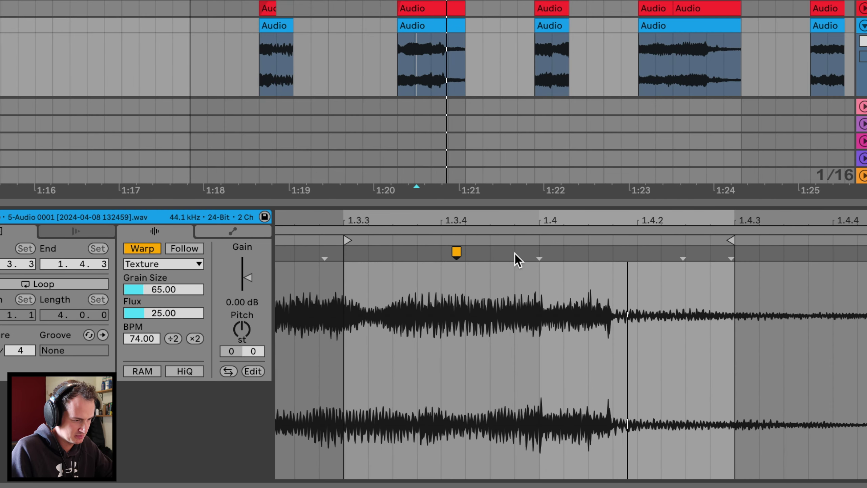
pyautogui.moveTo(538, 253); pyautogui.dragTo(740, 251)
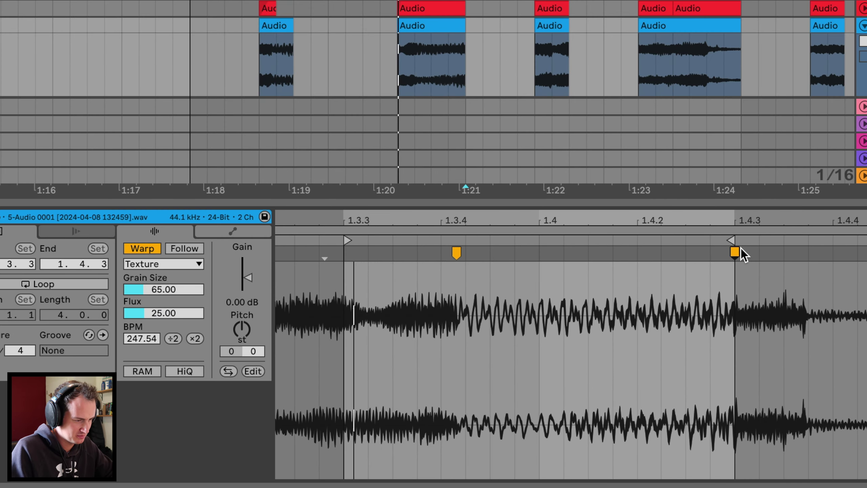
pyautogui.moveTo(163, 289)
pyautogui.mouseDown()
pyautogui.moveTo(163, 308)
pyautogui.moveTo(163, 283)
pyautogui.mouseUp()
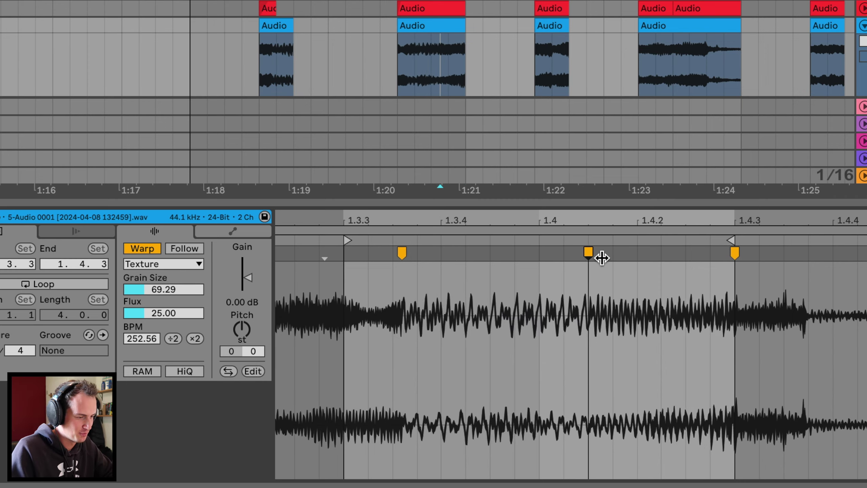
pyautogui.moveTo(600, 253)
pyautogui.mouseDown()
pyautogui.moveTo(630, 254)
pyautogui.moveTo(600, 257)
pyautogui.mouseUp()
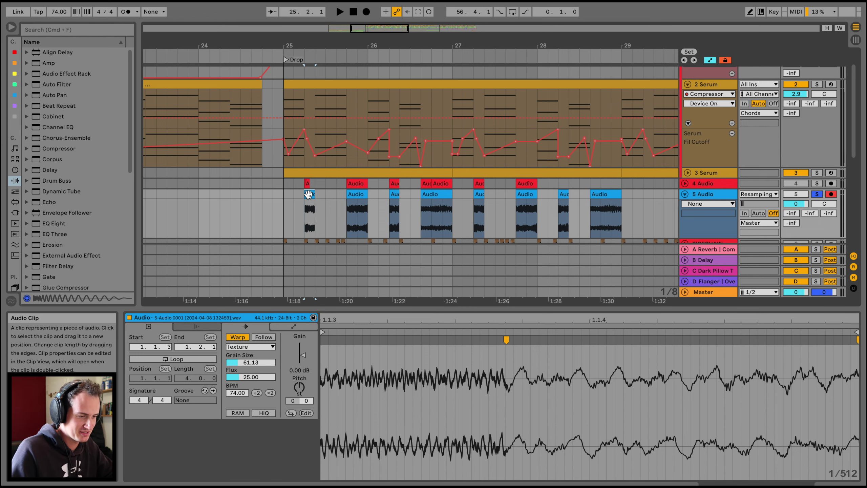
# Reverse the chopped clip at 25.2 and try out reversing the clip at 26.3.3
pyautogui.press('r')
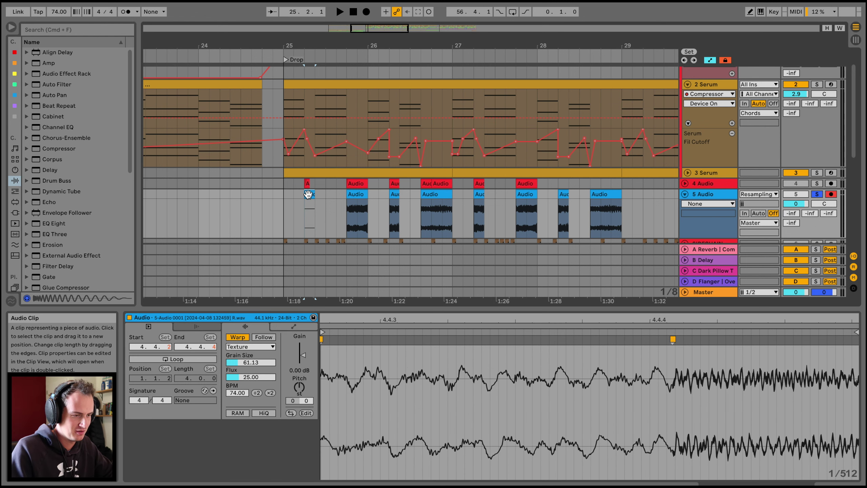
pyautogui.click(432, 194)
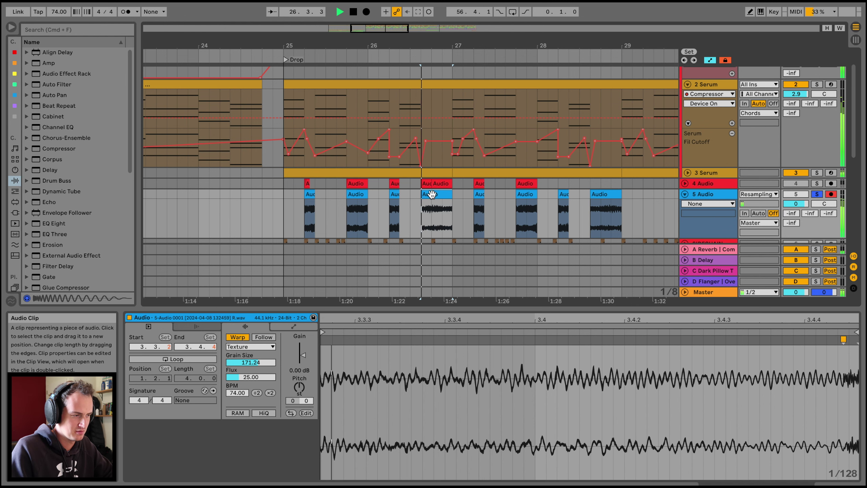
pyautogui.press('r')
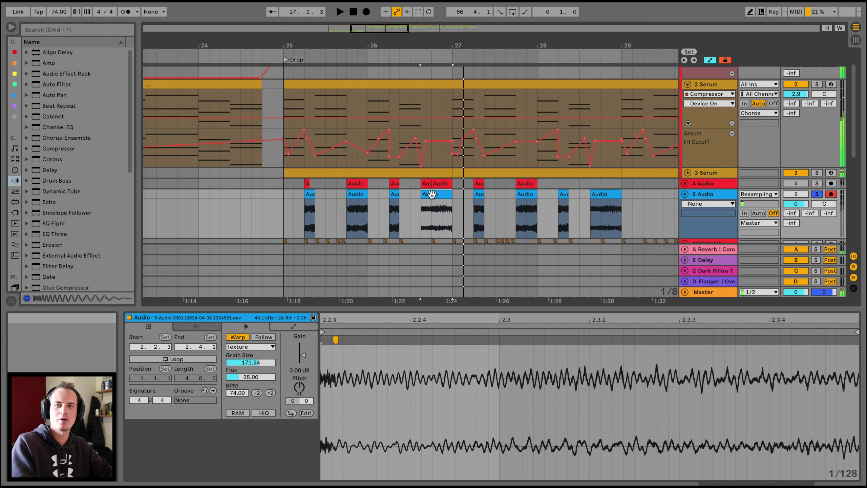
pyautogui.click(308, 193)
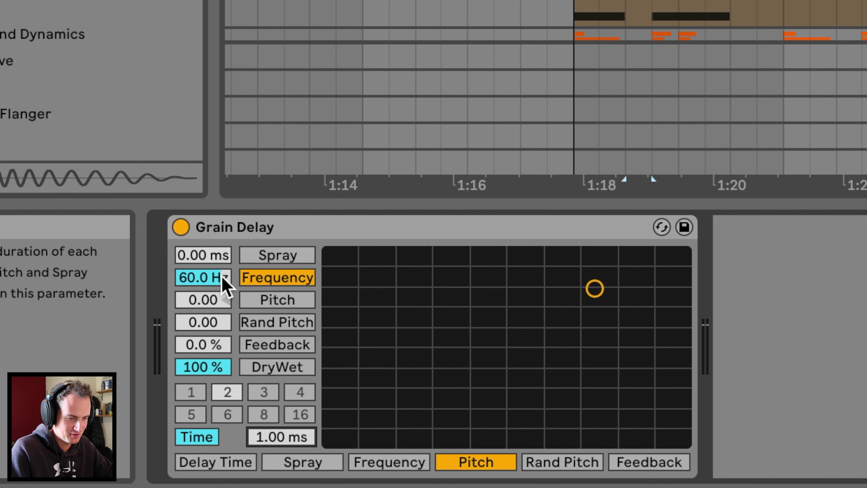
# Set the Grain Delay's pitch to 12 and frequency to 3.11 Hz, and raise its spray automation at the end of the first chopped clip
pyautogui.moveTo(208, 302); pyautogui.dragTo(207, 278)
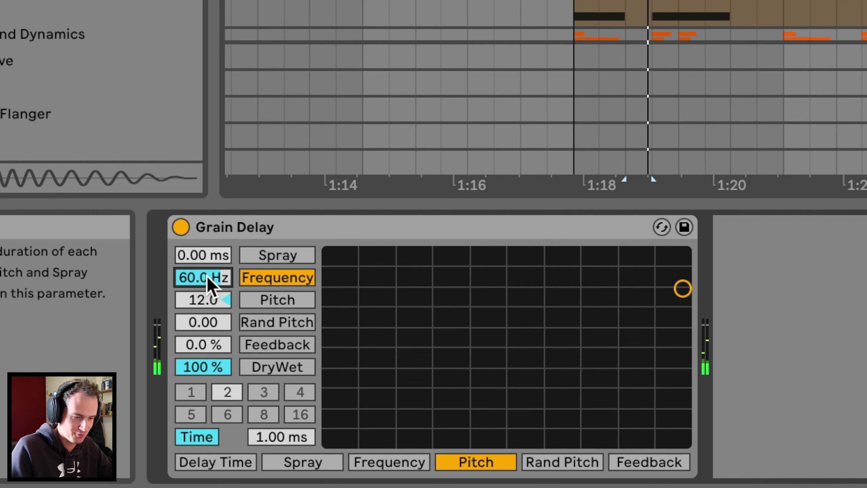
pyautogui.moveTo(207, 277); pyautogui.dragTo(207, 329)
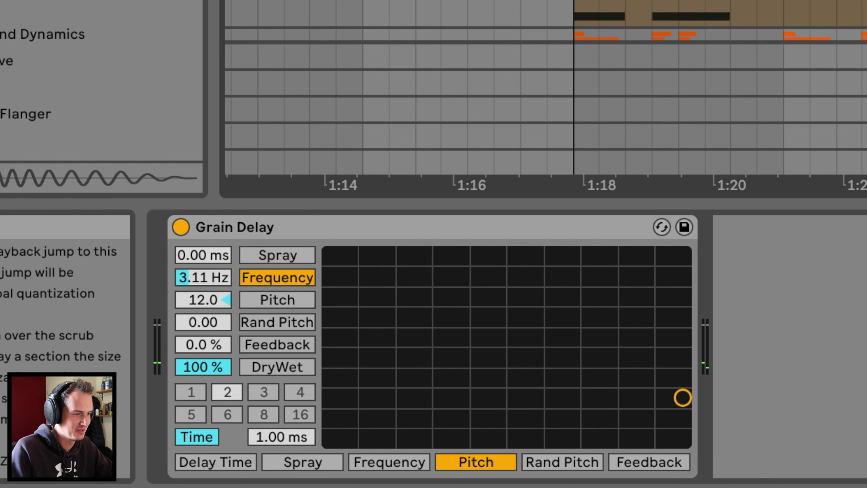
pyautogui.scroll(3, 642, 184)
pyautogui.click(202, 257)
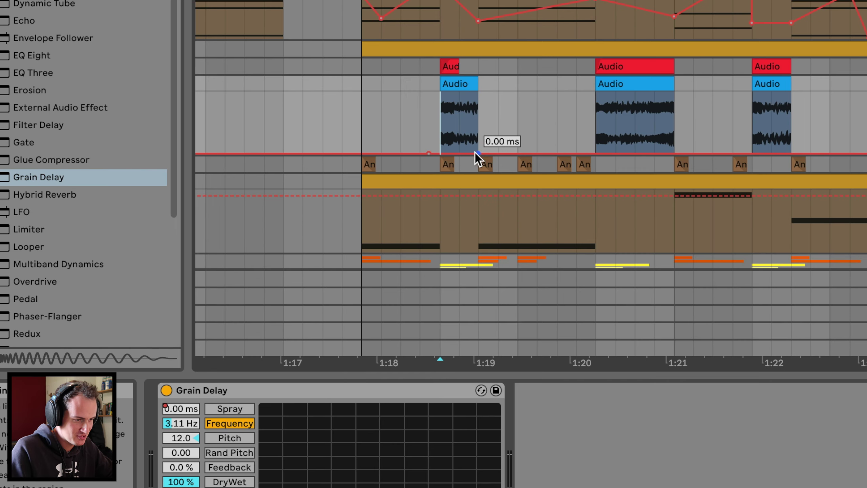
pyautogui.moveTo(478, 155)
pyautogui.mouseDown()
pyautogui.moveTo(478, 110)
pyautogui.moveTo(478, 134)
pyautogui.mouseUp()
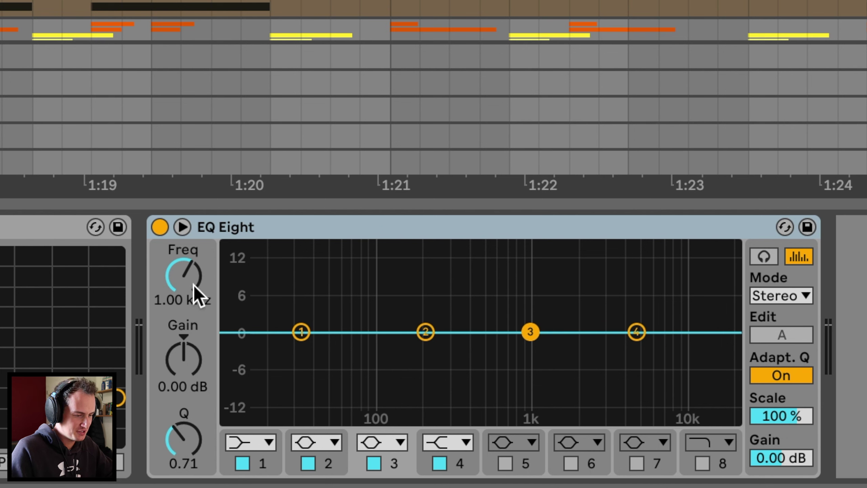
# Set EQ Eight's first band to a x4 low cut around 261 Hz and pull the third band down to -8.55 dB at 681 Hz
pyautogui.click(260, 444)
pyautogui.click(246, 464)
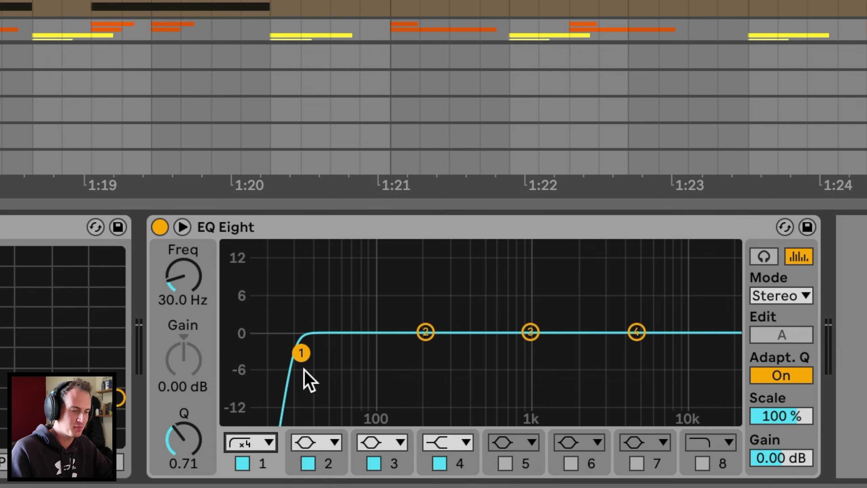
pyautogui.moveTo(304, 370); pyautogui.dragTo(446, 370)
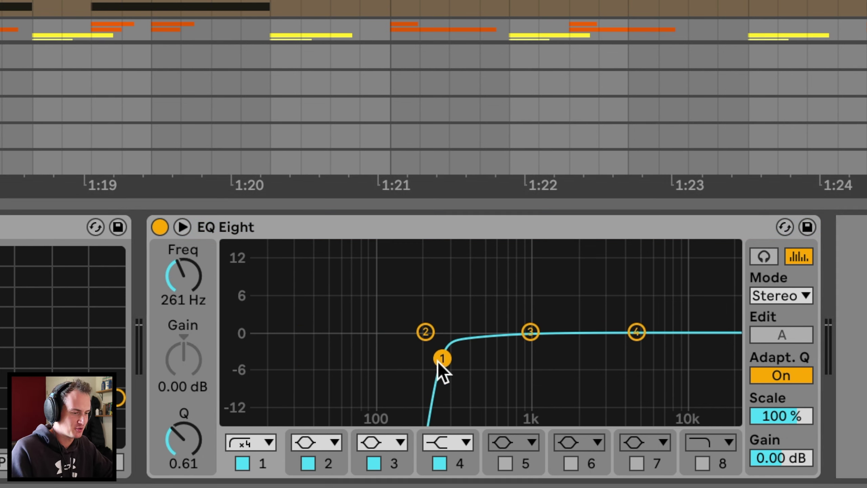
pyautogui.moveTo(526, 332); pyautogui.dragTo(505, 380)
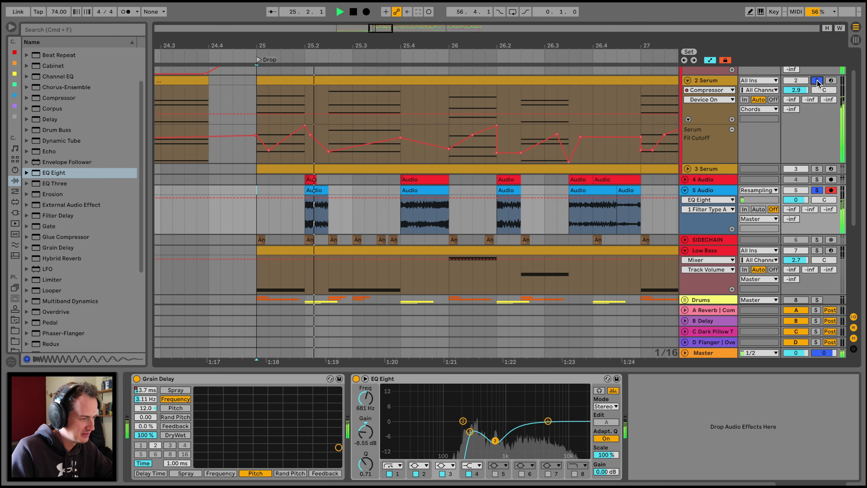
# Solo the whole Chords group instead of only the 2 Serum track, and stop playback
pyautogui.scroll(3, 817, 79)
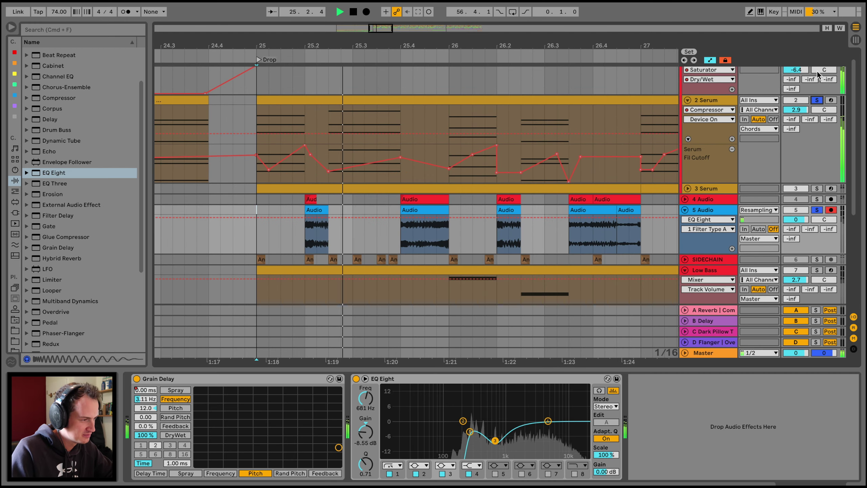
pyautogui.click(817, 73)
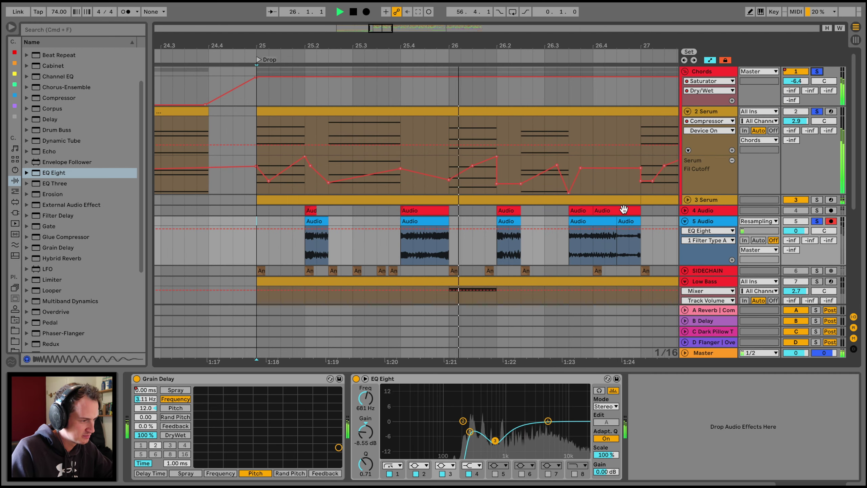
pyautogui.click(815, 111)
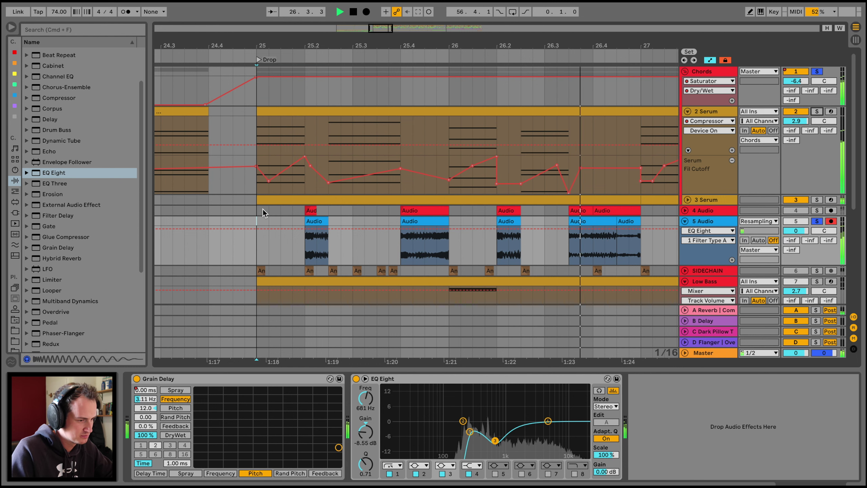
pyautogui.press('space')
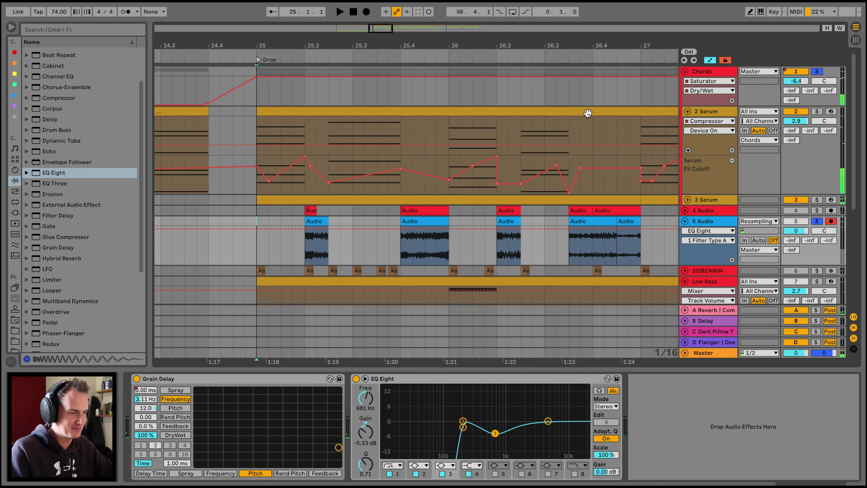
# Switch on the first two Compressors on the 2 Serum track and play the drop
pyautogui.click(700, 114)
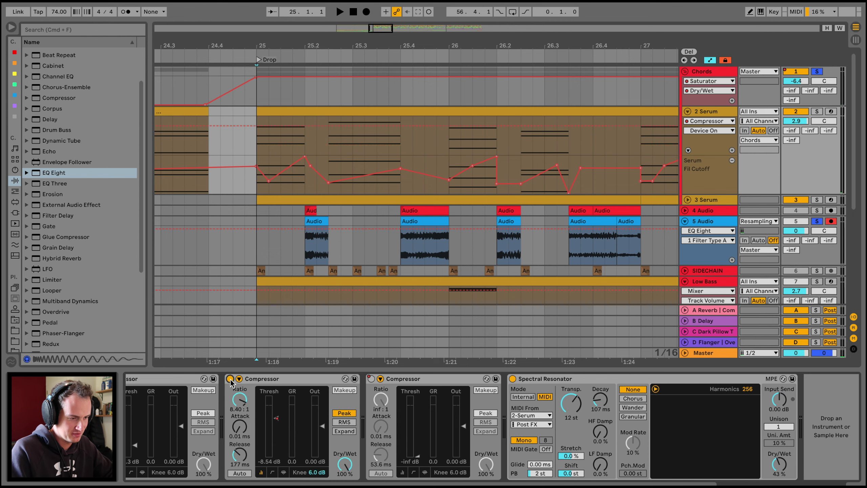
pyautogui.click(229, 379)
pyautogui.hscroll(-3, 248, 382)
pyautogui.click(189, 378)
pyautogui.press('space')
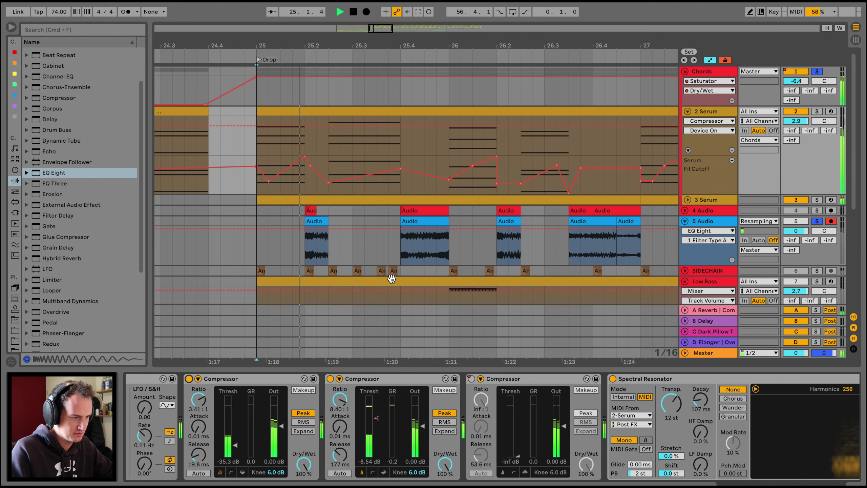
# Copy both active Compressors from the 2 Serum track to the end of the 5 Audio device chain and play them from 25.2
pyautogui.click(243, 378)
pyautogui.keyDown('shift'); pyautogui.click(376, 379); pyautogui.keyUp('shift')
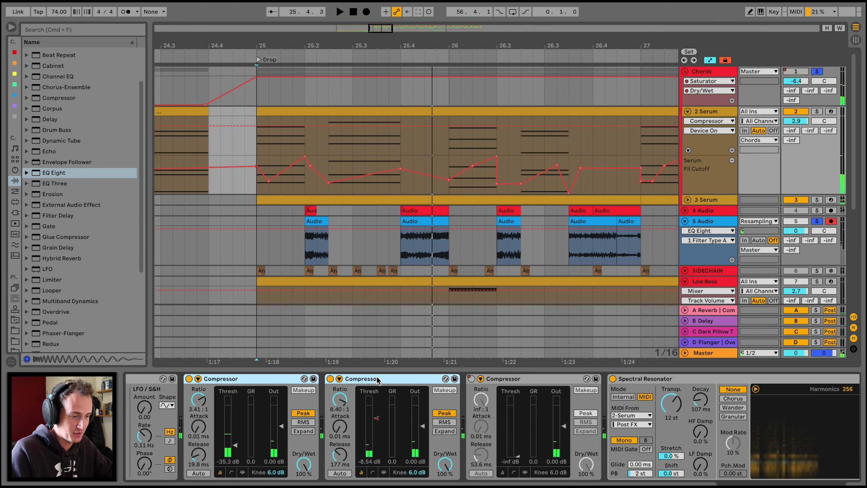
pyautogui.click(315, 229)
pyautogui.press('space')
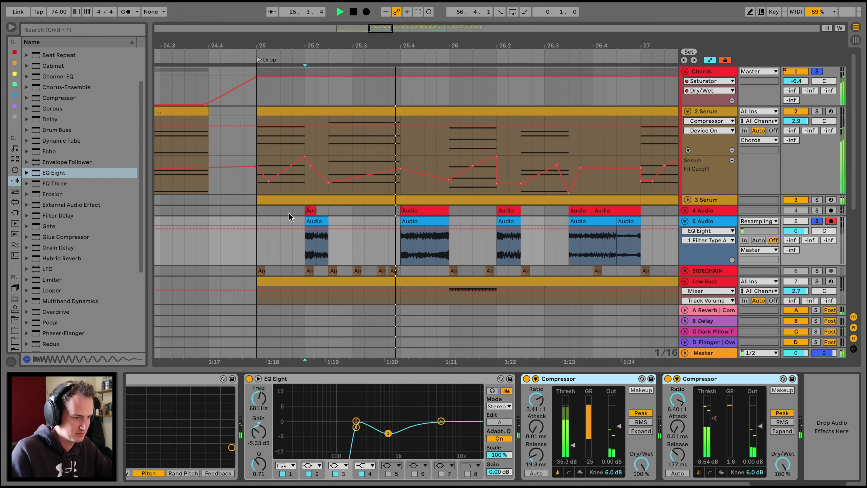
pyautogui.press('space')
# Add a Spectral Resonator to the 5 Audio track between EQ Eight and the first Compressor
pyautogui.scroll(-5, 48, 316)
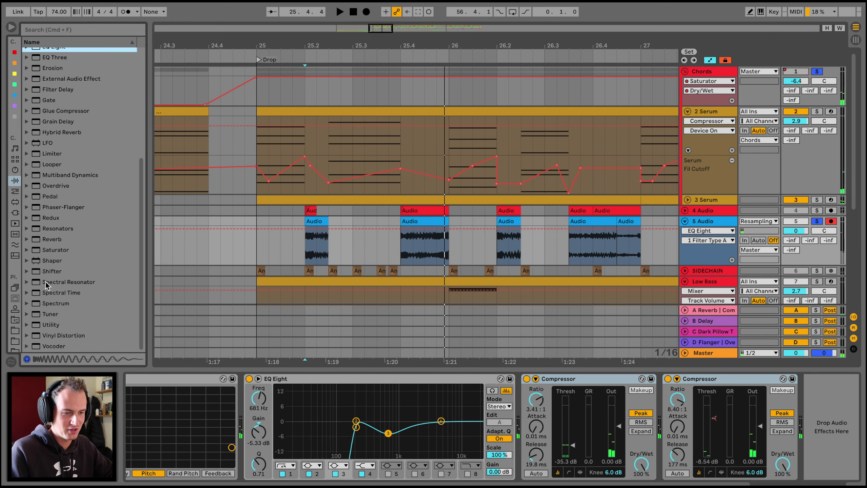
pyautogui.moveTo(45, 282); pyautogui.dragTo(569, 425)
pyautogui.press('Return')
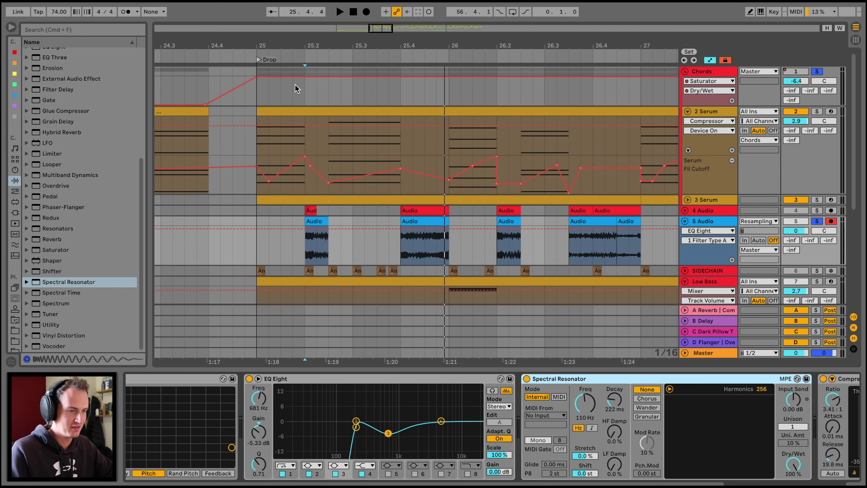
# Check the chord notes in the 2 Serum clip, and tune the Spectral Resonator's frequency to D2 in note mode
pyautogui.click(283, 110)
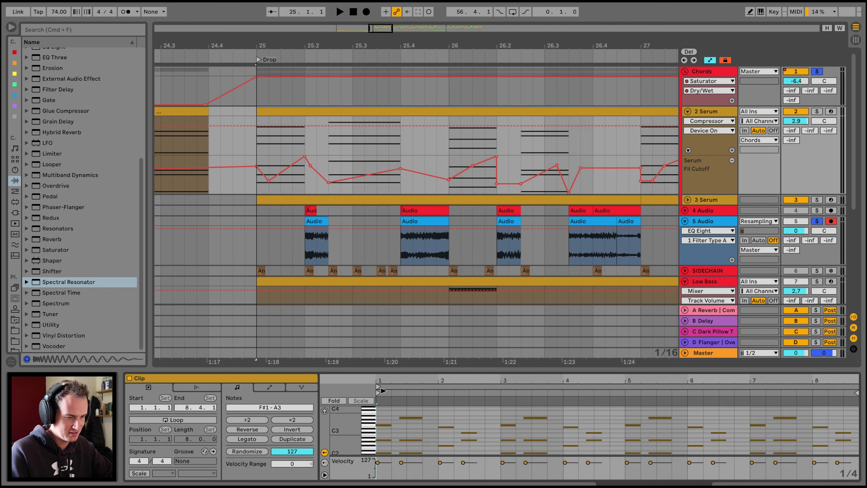
pyautogui.hotkey('shift', 'Tab')
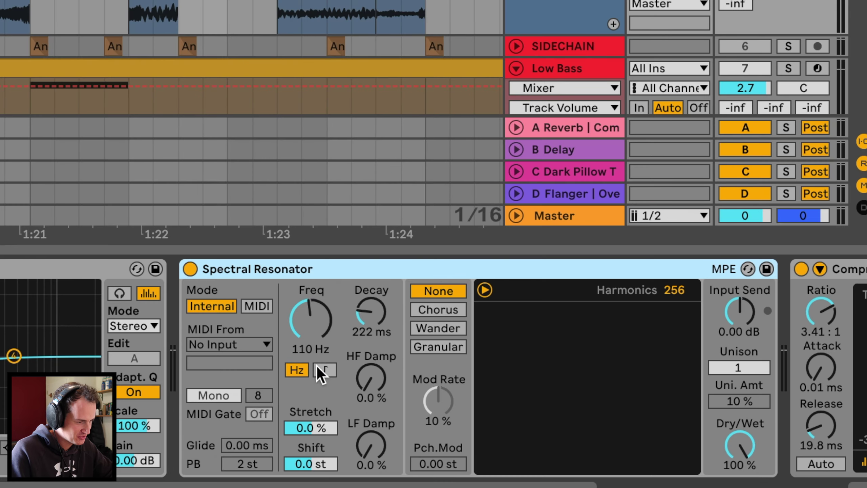
pyautogui.click(590, 429)
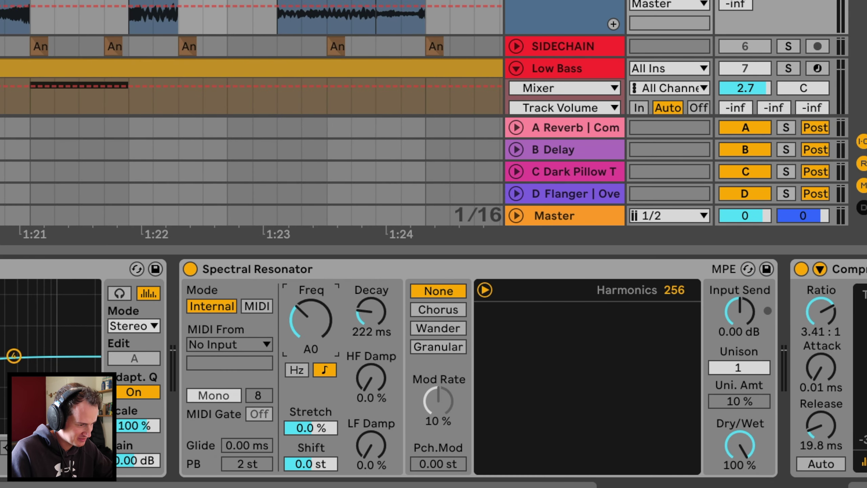
pyautogui.moveTo(311, 320)
pyautogui.mouseDown()
pyautogui.moveTo(310, 311)
pyautogui.moveTo(317, 328)
pyautogui.mouseUp()
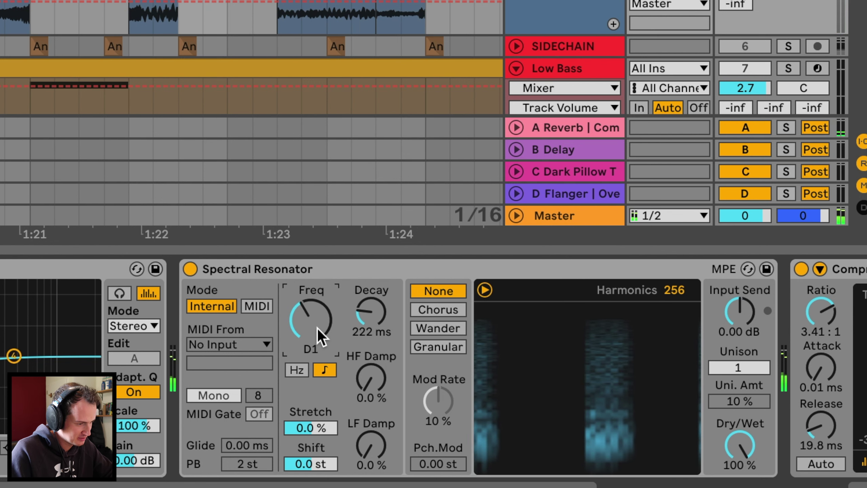
pyautogui.scroll(3, 317, 327)
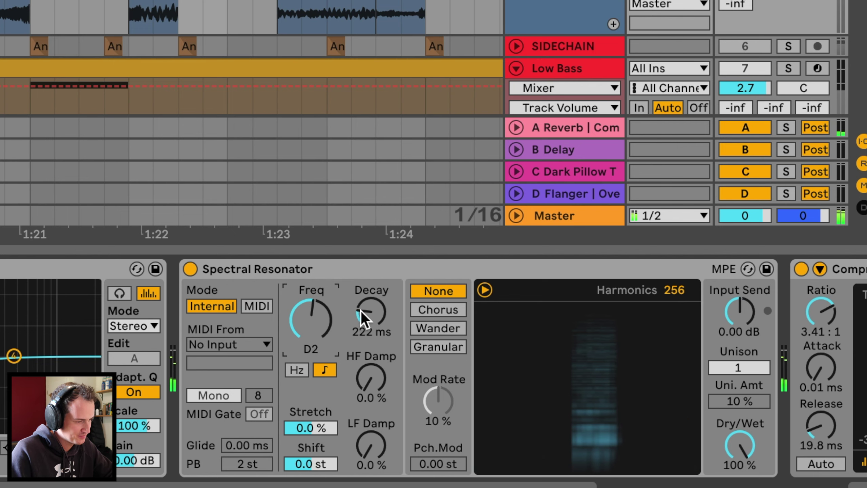
# Set the Spectral Resonator's decay to 4.43 ms and adjust its dry/wet mix
pyautogui.moveTo(361, 310); pyautogui.dragTo(360, 347)
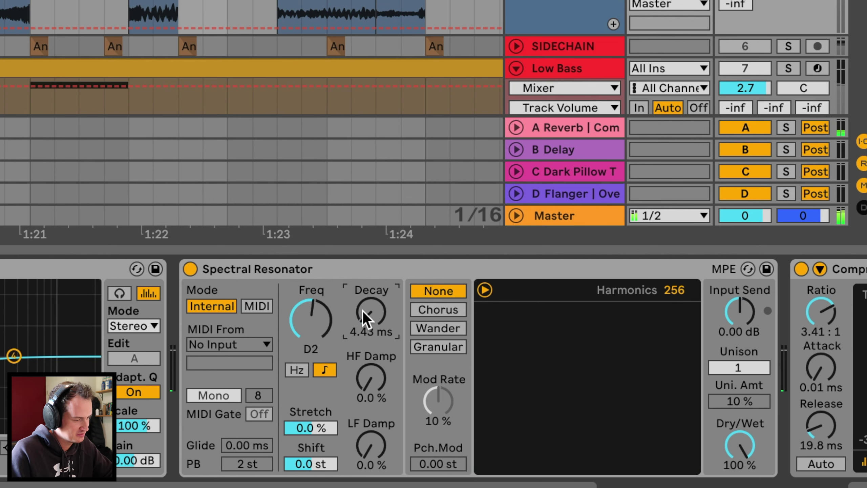
pyautogui.hscroll(3, 780, 465)
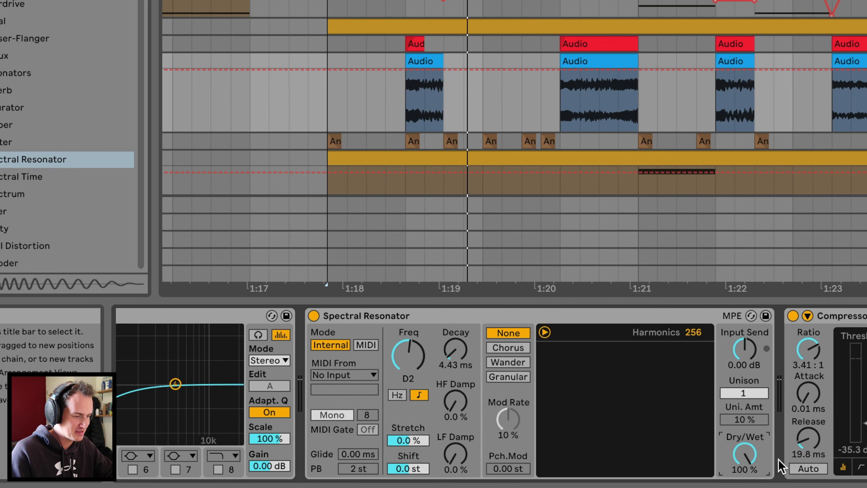
pyautogui.press('space')
pyautogui.moveTo(744, 454); pyautogui.dragTo(744, 459)
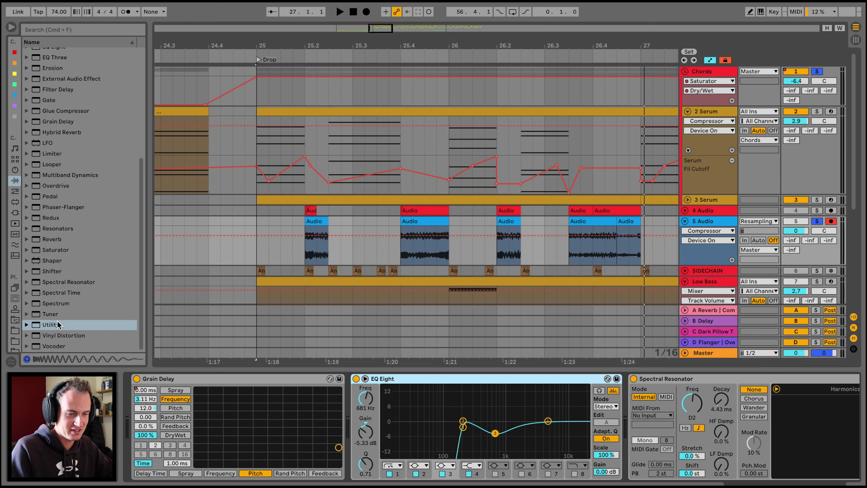
# Add a Utility between Grain Delay and EQ Eight, and set its channel mode to Left
pyautogui.moveTo(58, 325); pyautogui.dragTo(345, 421)
pyautogui.click(367, 405)
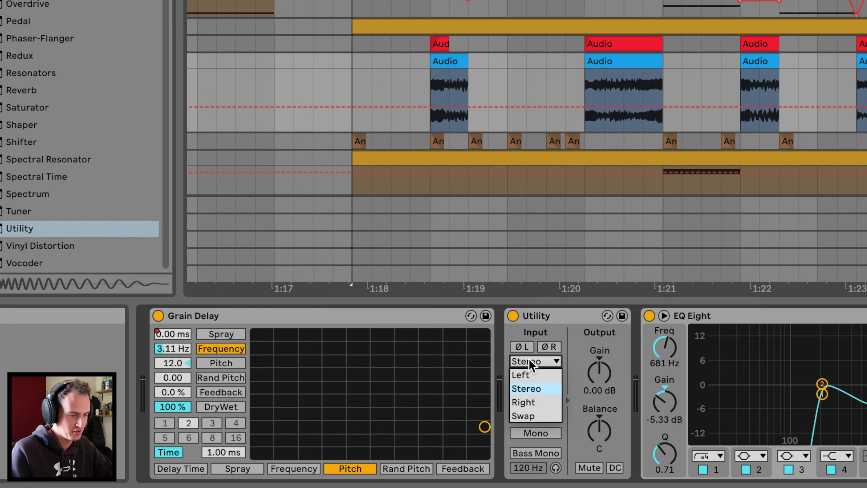
pyautogui.click(544, 378)
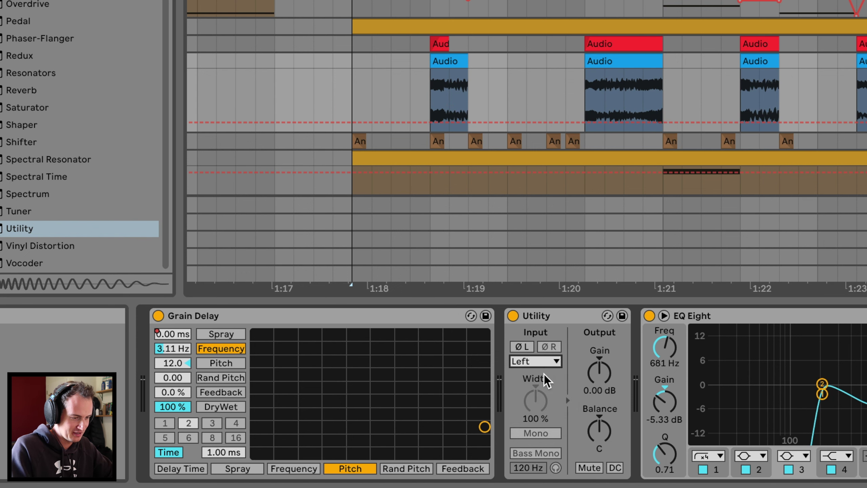
# Play the drop from bar 25 with the Utility, and switch the device off to compare
pyautogui.press('space')
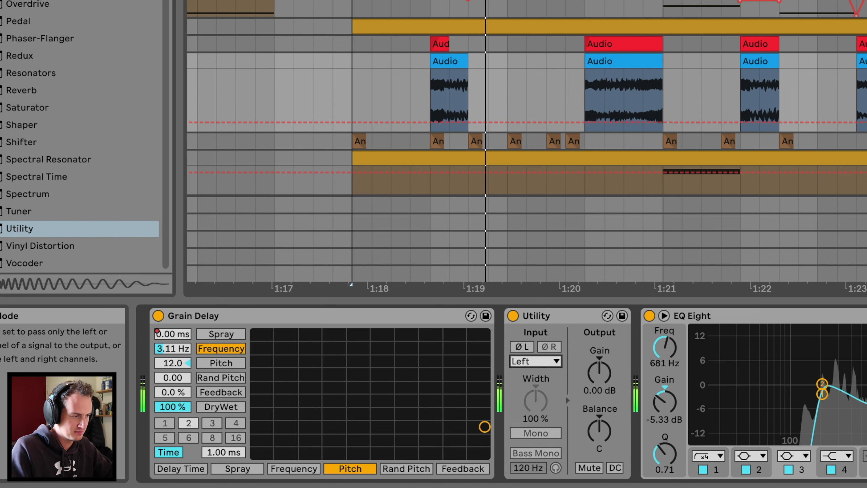
pyautogui.click(351, 64)
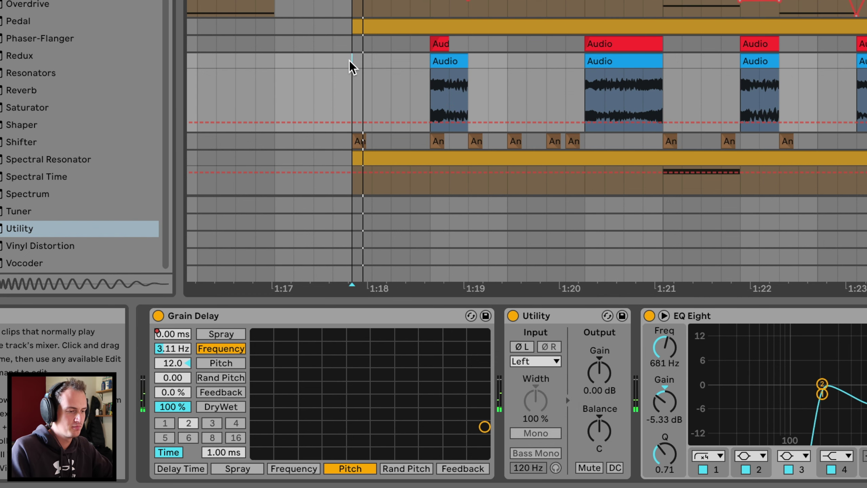
pyautogui.click(513, 315)
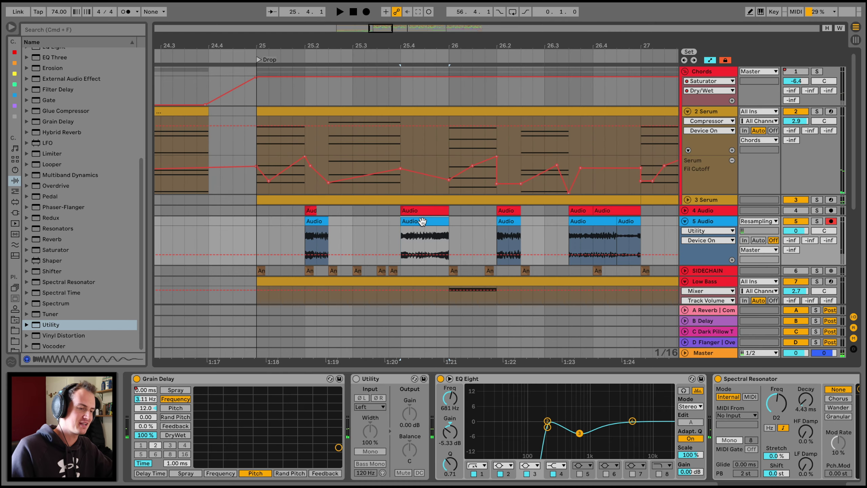
# Open the chopped clip at 25.4 in an enlarged clip view and show its clip transposition envelope
pyautogui.doubleClick(422, 221)
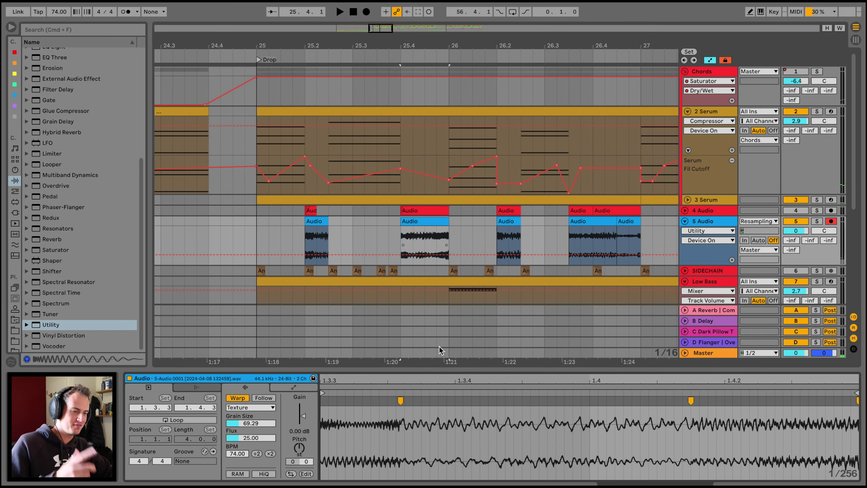
pyautogui.moveTo(479, 369); pyautogui.dragTo(479, 177)
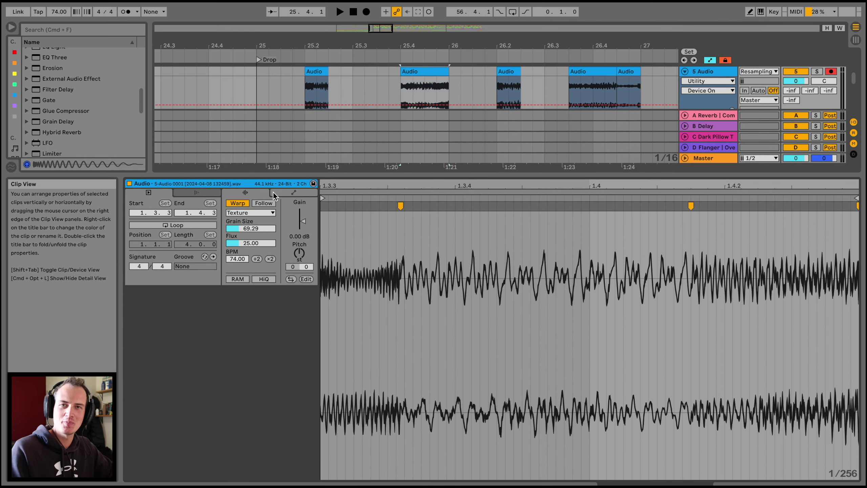
pyautogui.click(280, 192)
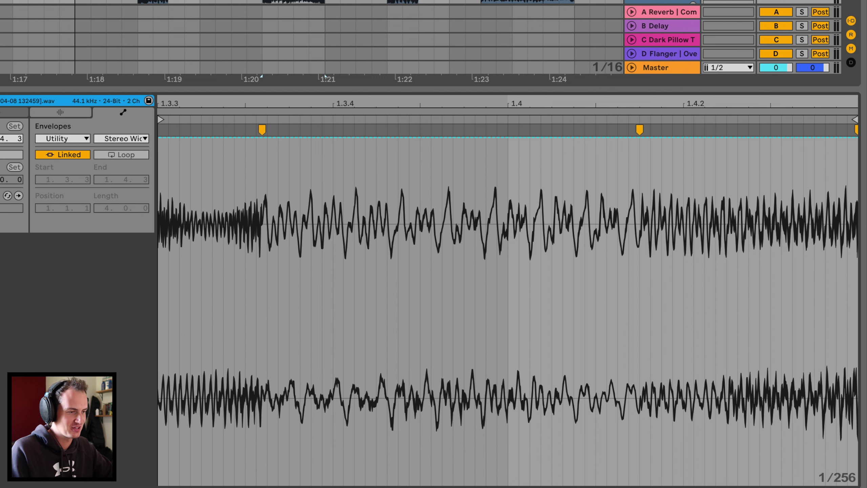
pyautogui.click(64, 139)
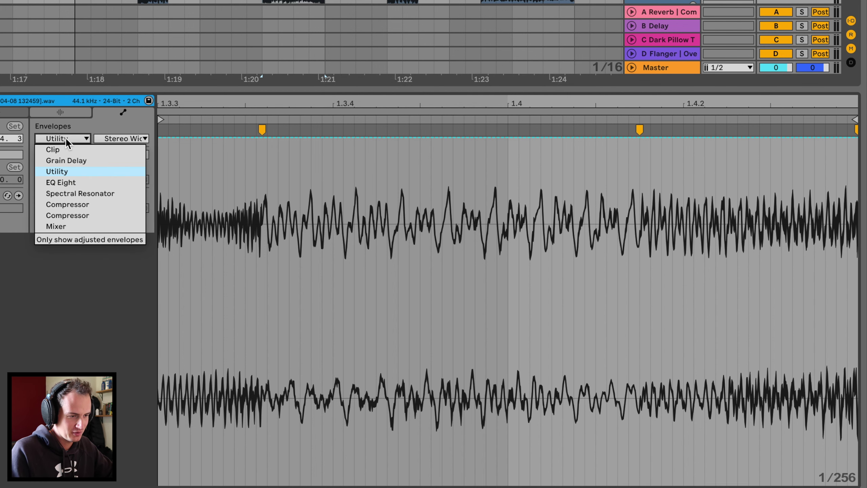
pyautogui.click(70, 149)
pyautogui.click(134, 138)
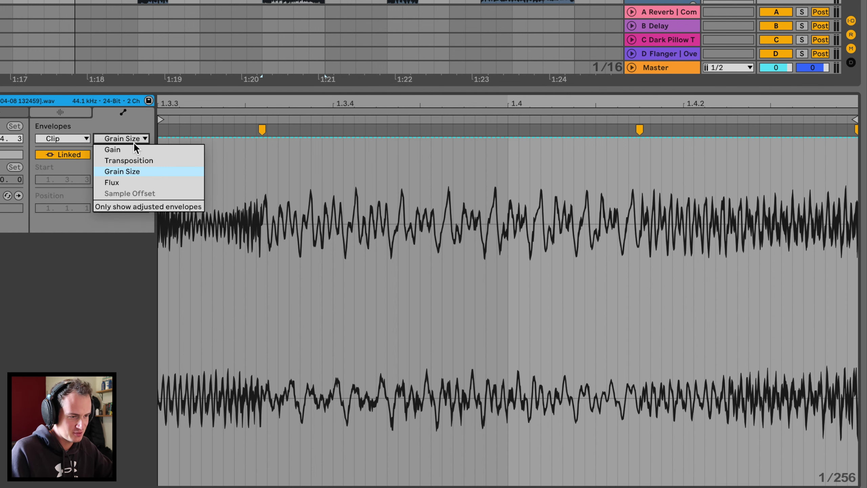
pyautogui.click(133, 156)
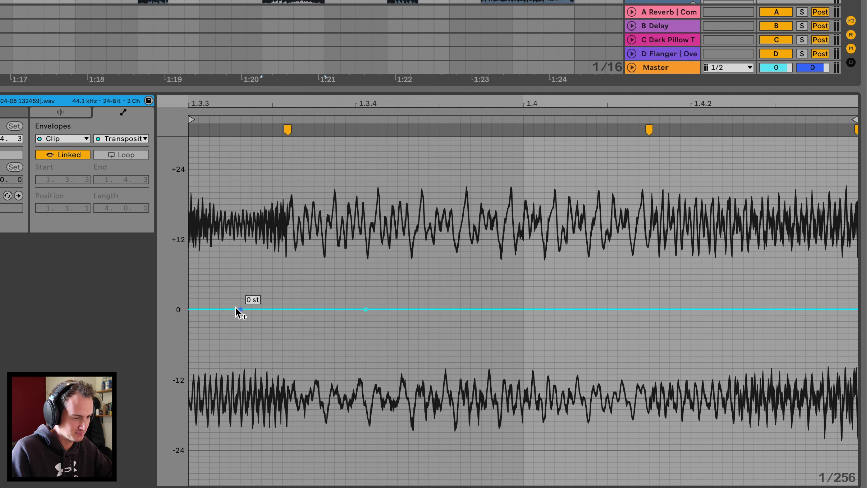
# Add breakpoints near the start of the transposition envelope, play the clip, and pull the envelope down towards -12 semitones
pyautogui.click(311, 418)
pyautogui.press('space')
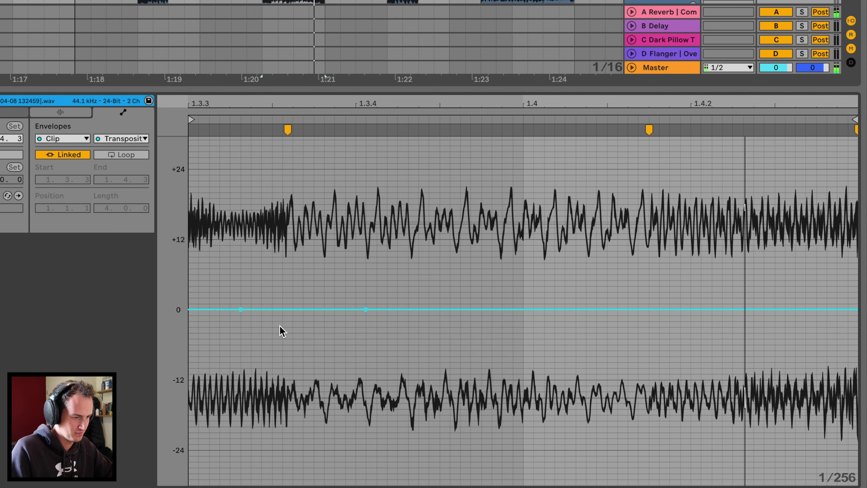
pyautogui.moveTo(288, 311); pyautogui.dragTo(283, 379)
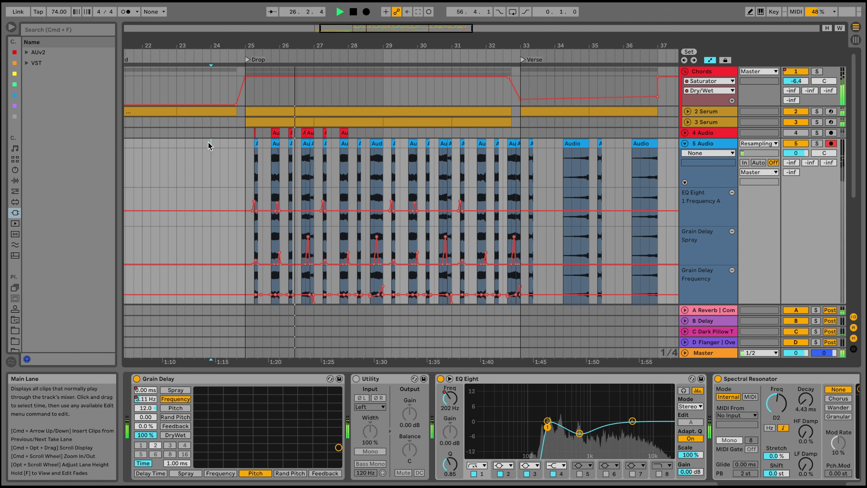
# Show the Grain Delay's frequency automation on the 5 Audio track and look over it across the drop
pyautogui.rightClick(145, 399)
pyautogui.click(167, 341)
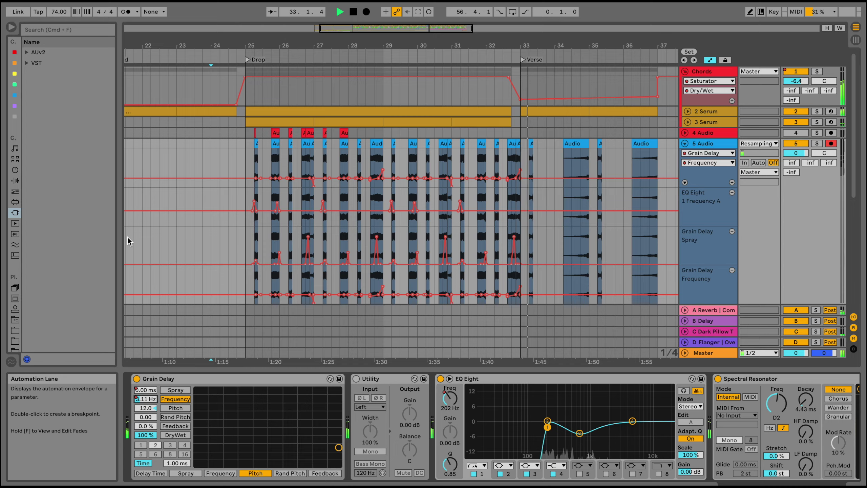
pyautogui.hscroll(3, 128, 237)
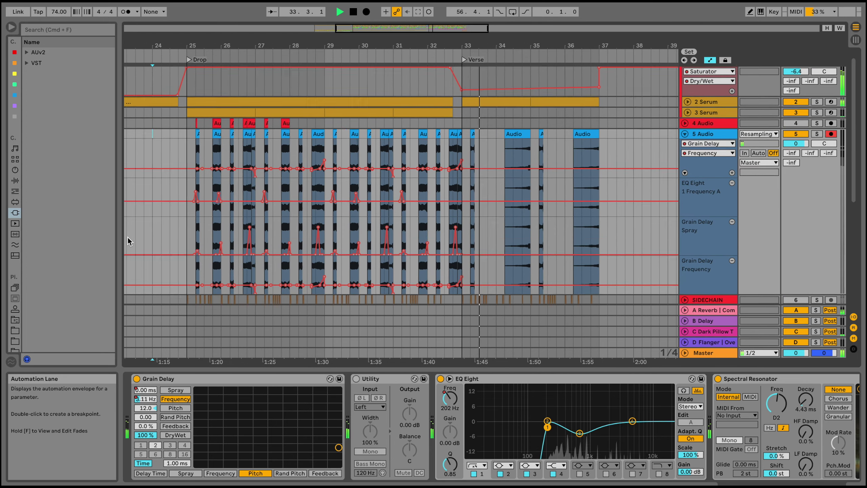